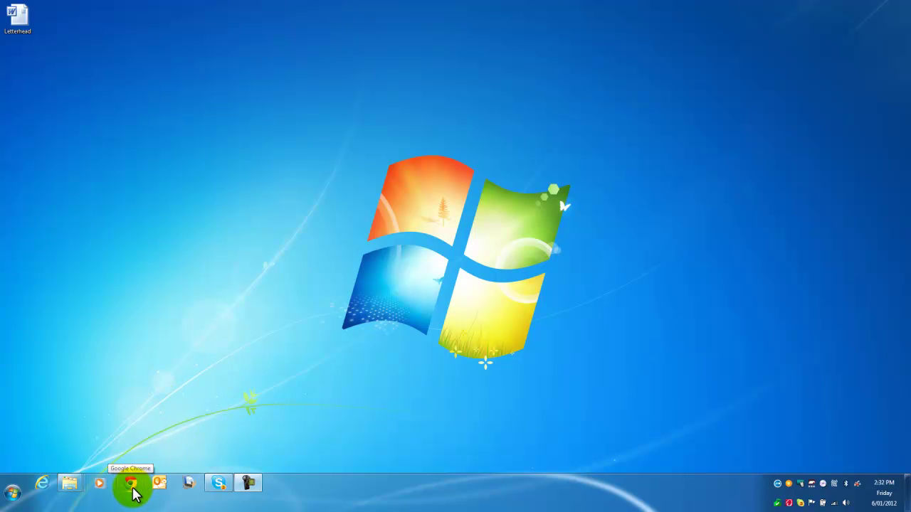
# - In Chrome, go to 192.168.2.96 to load the bizhub C220 PageScope Web Connection page
pyautogui.click(132, 489)
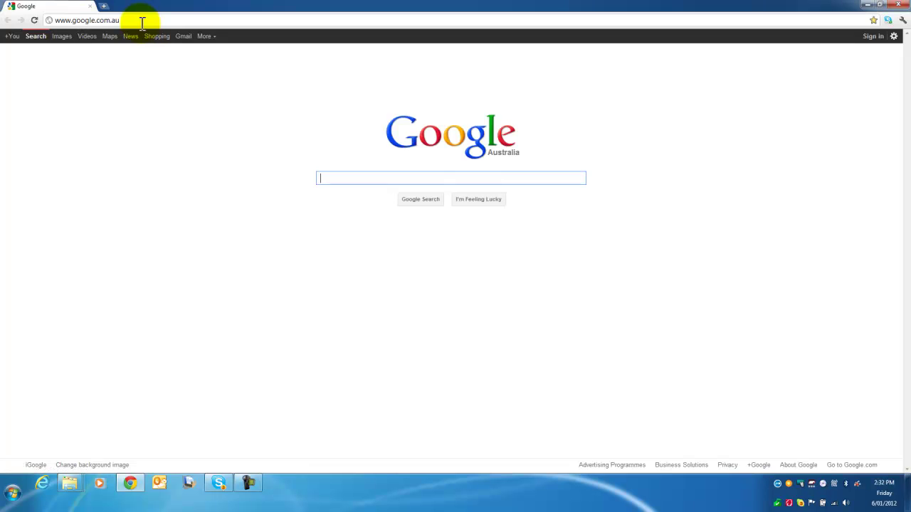
pyautogui.click(142, 21)
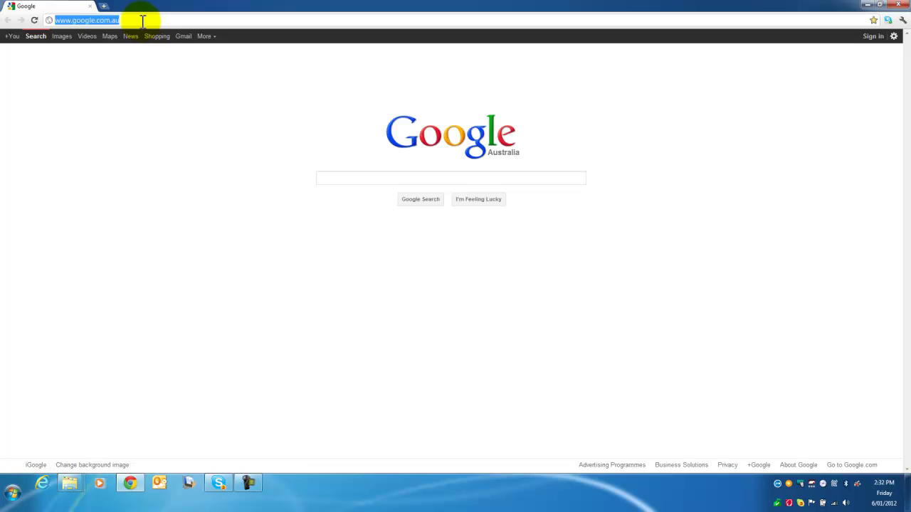
pyautogui.write('192.168.2.96')
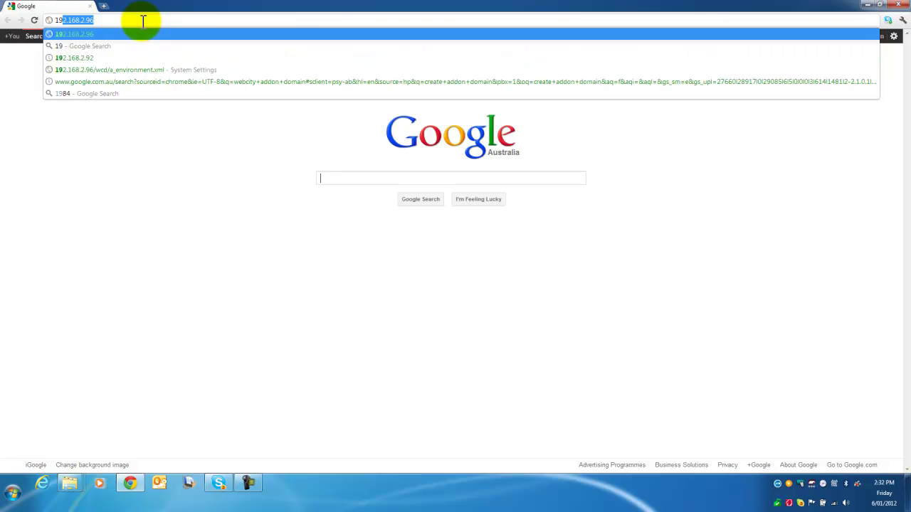
pyautogui.press('Return')
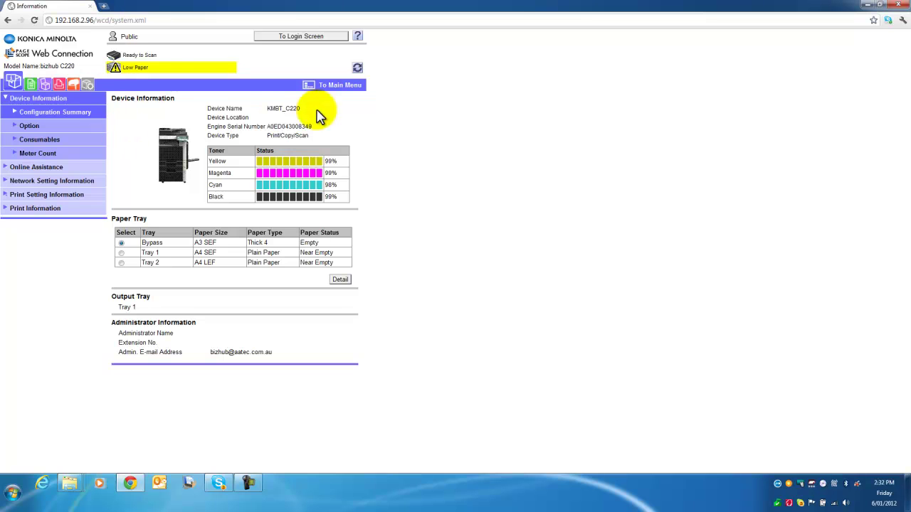
# - Log out of the public user, choose Administrator login and enter the admin password
pyautogui.click(288, 40)
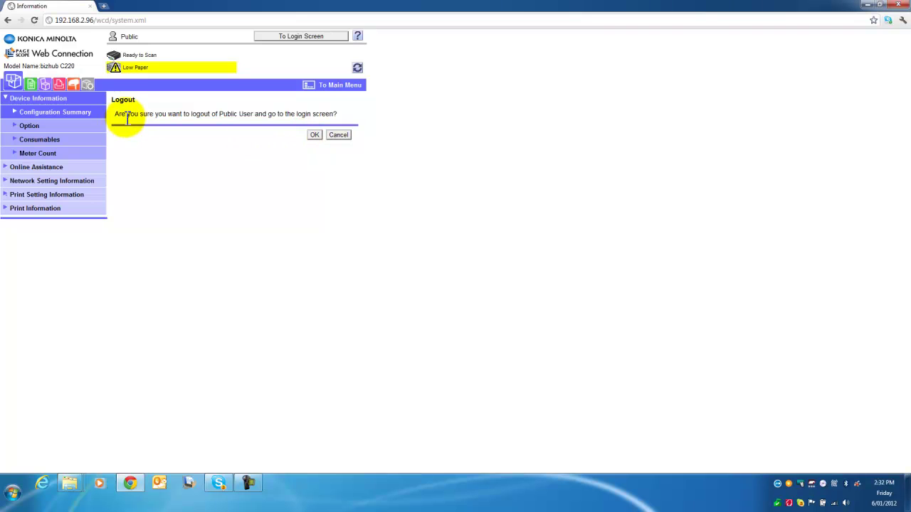
pyautogui.click(313, 136)
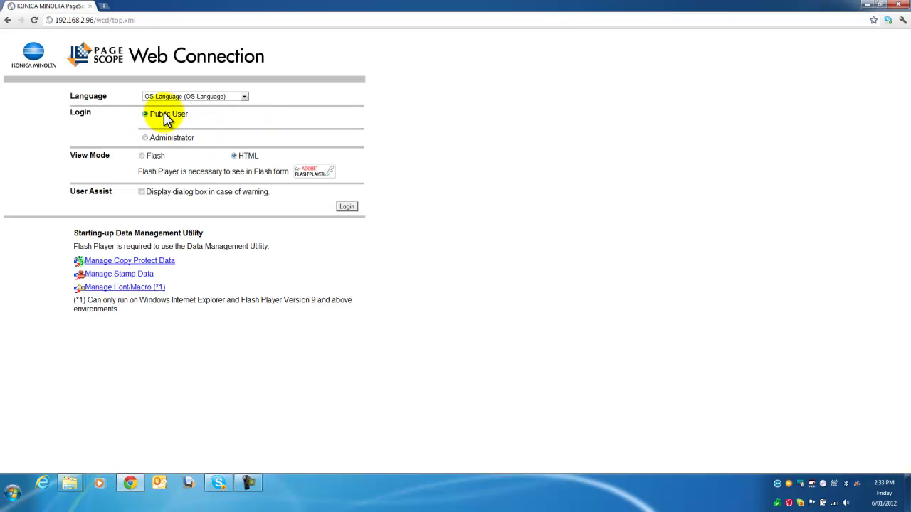
pyautogui.click(146, 138)
pyautogui.click(346, 206)
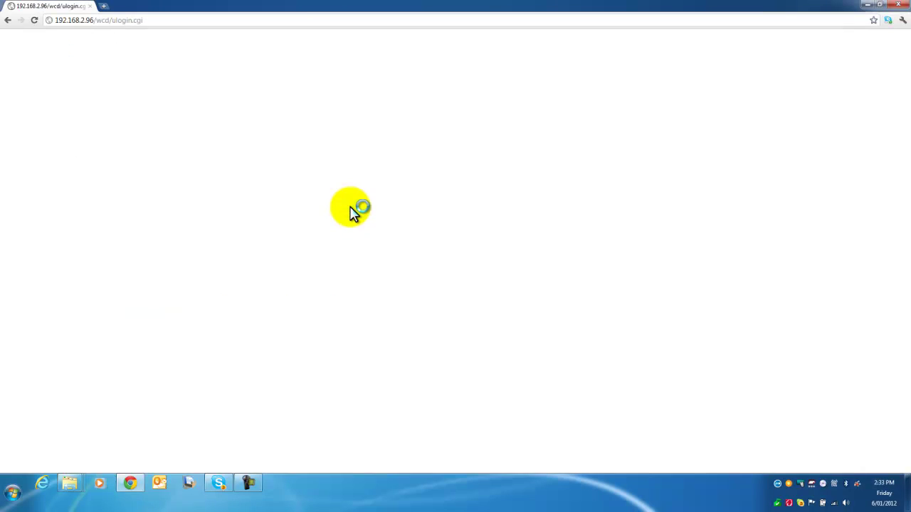
pyautogui.click(209, 91)
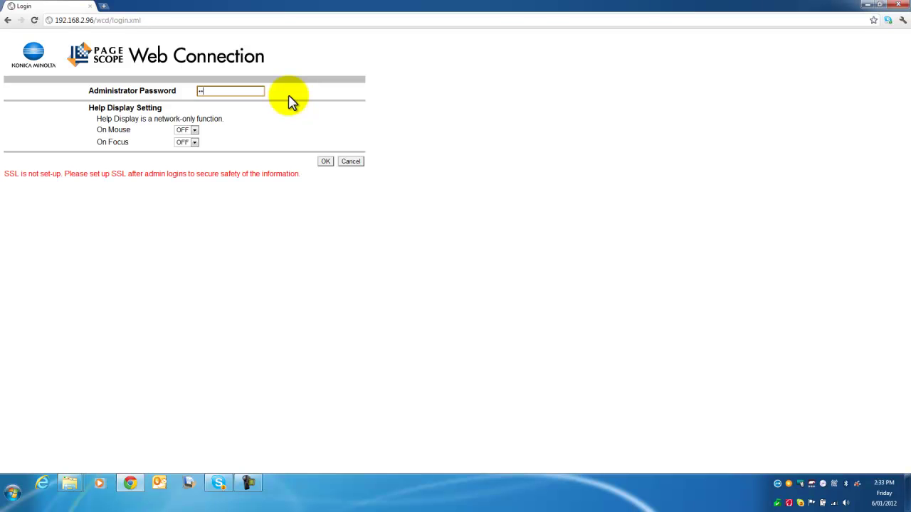
# - Log in as administrator and go to the User Auth/Account Track General Settings page
pyautogui.click(325, 162)
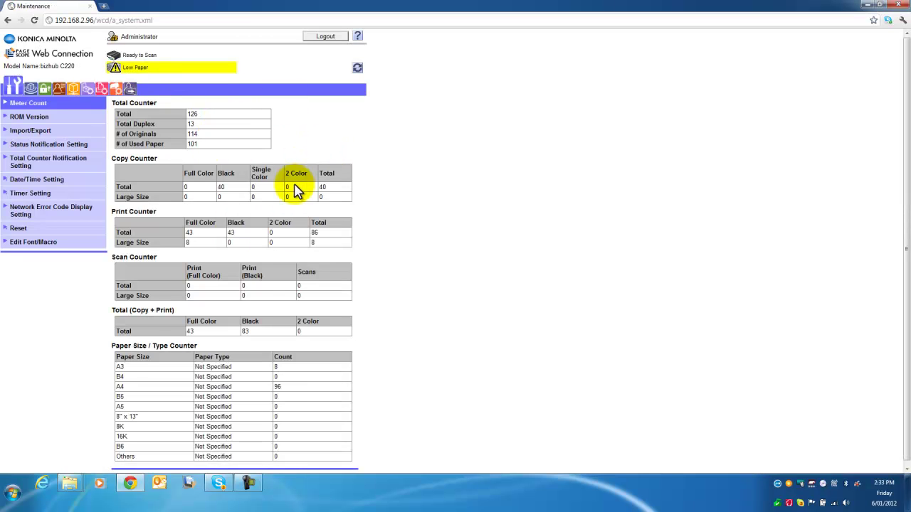
pyautogui.click(57, 90)
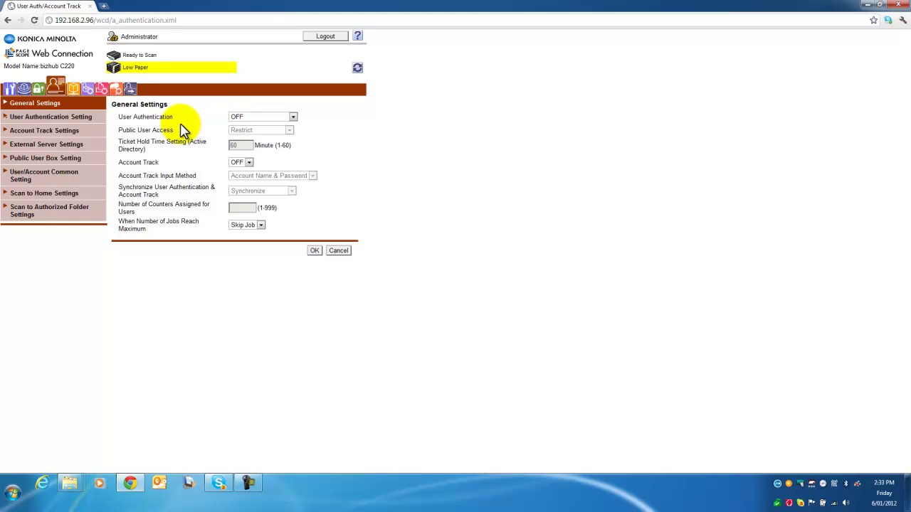
# - Set User Authentication to ON (MFP) and Public User Access to ON (Without Login), then apply
pyautogui.click(249, 118)
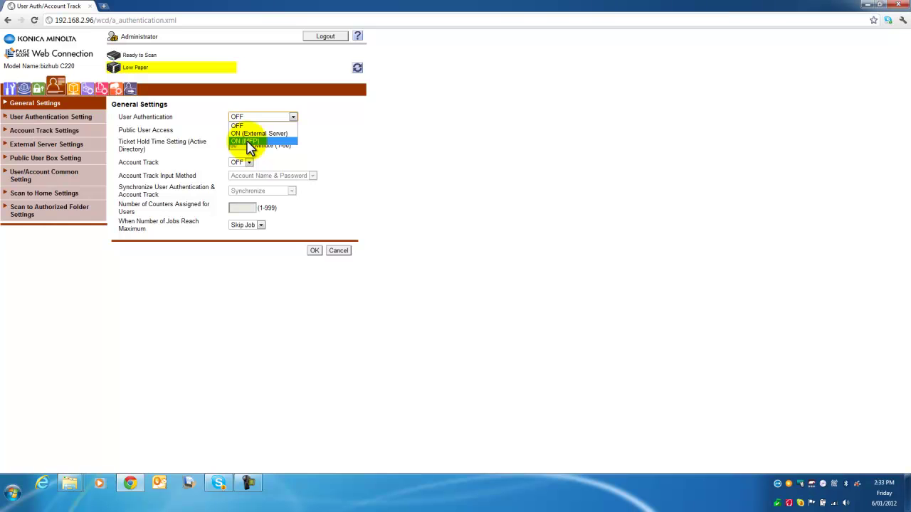
pyautogui.click(247, 141)
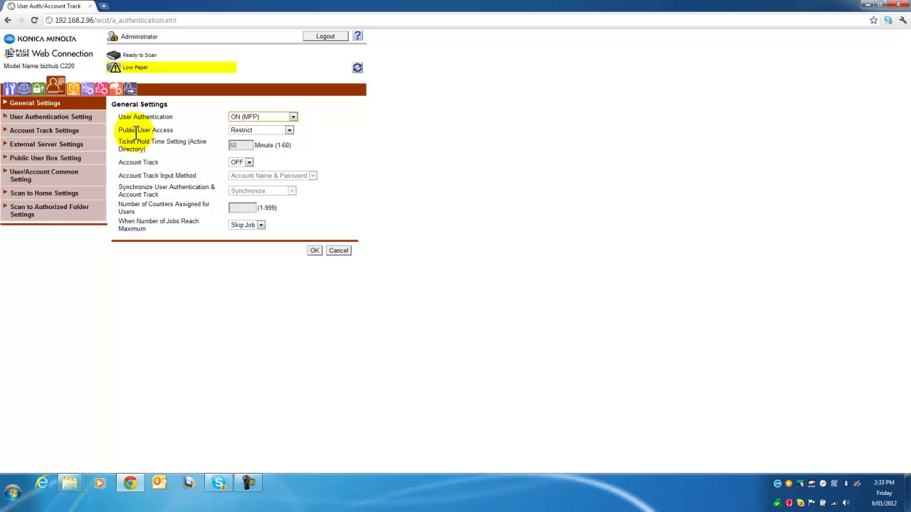
pyautogui.click(256, 137)
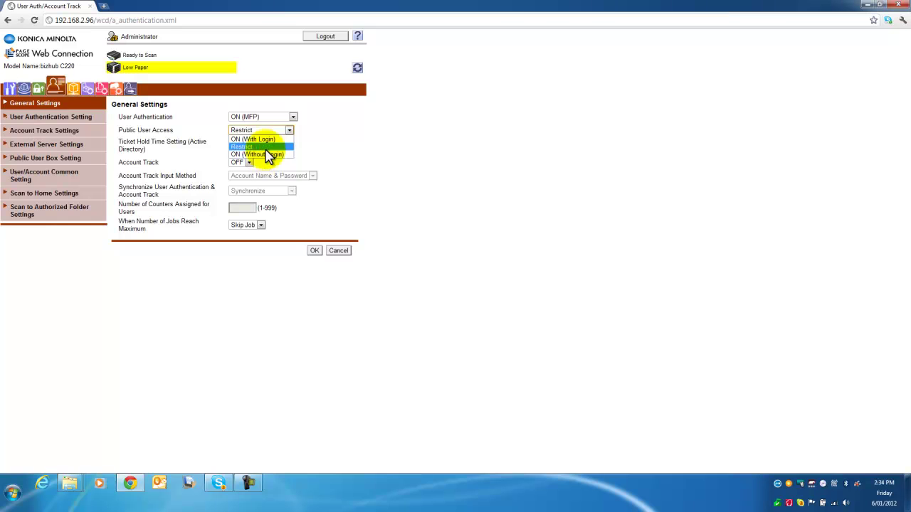
pyautogui.click(274, 155)
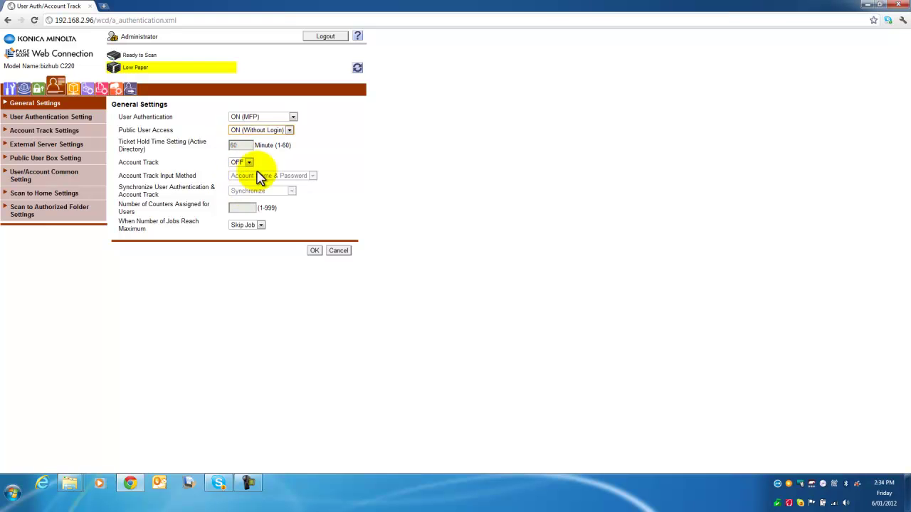
pyautogui.click(314, 251)
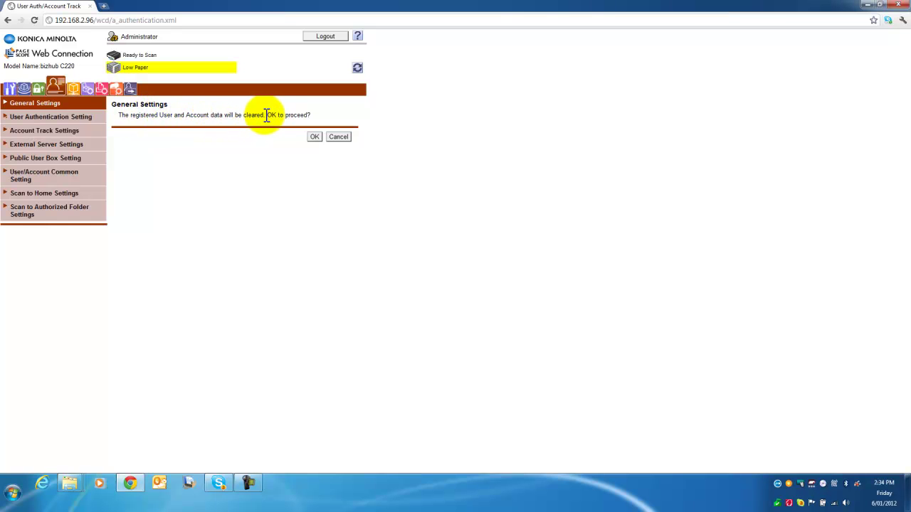
# - Accept clearing the registered user data, acknowledge Completed, and go to User Registration
pyautogui.click(317, 141)
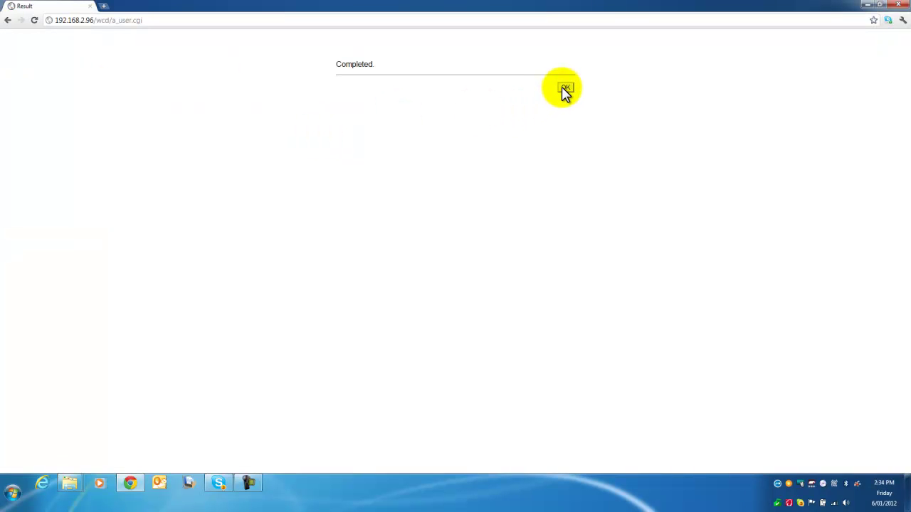
pyautogui.click(565, 89)
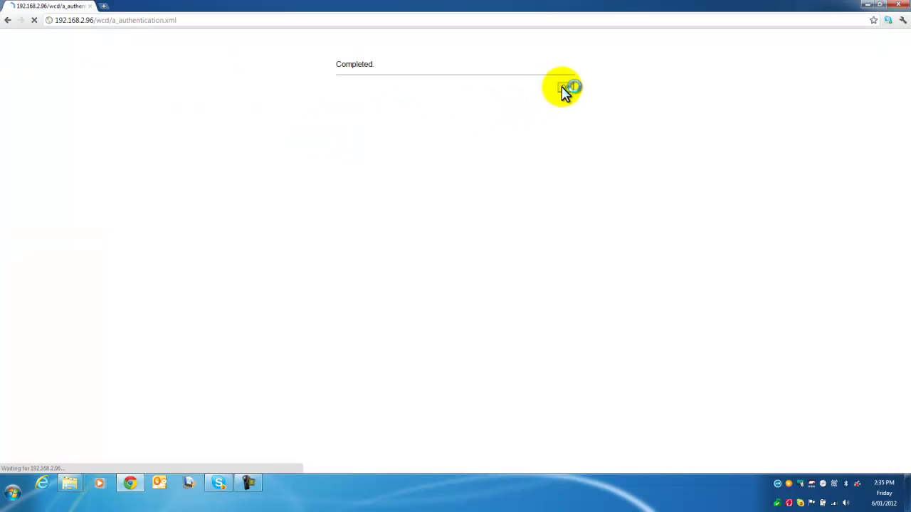
pyautogui.click(50, 116)
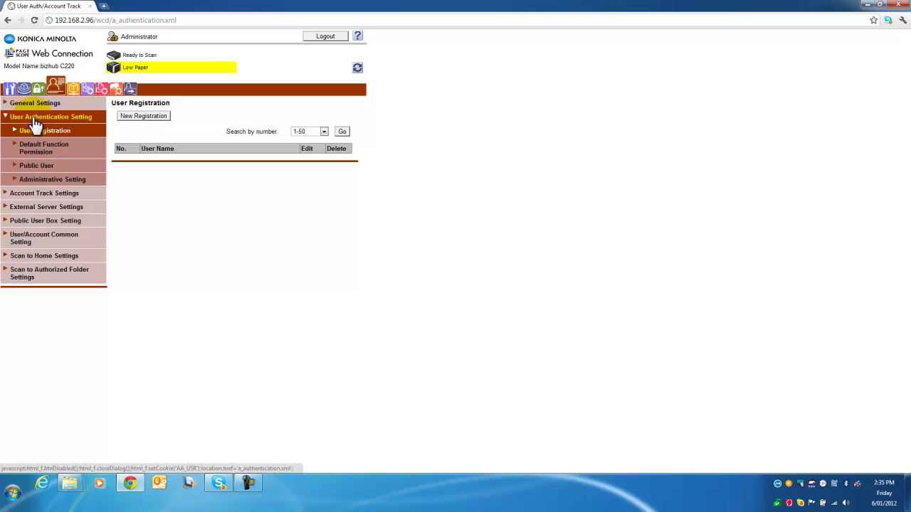
# - Start a New Registration and fill in the new user's name and password fields
pyautogui.click(46, 123)
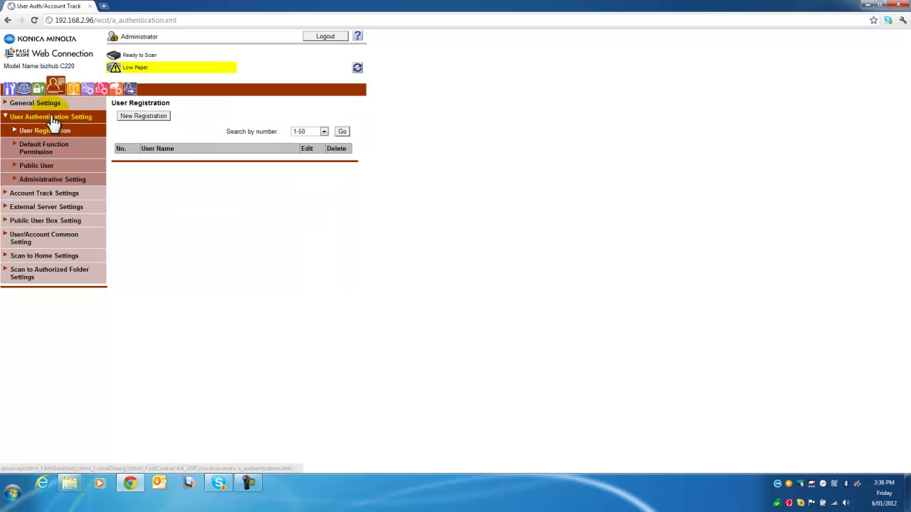
pyautogui.click(148, 119)
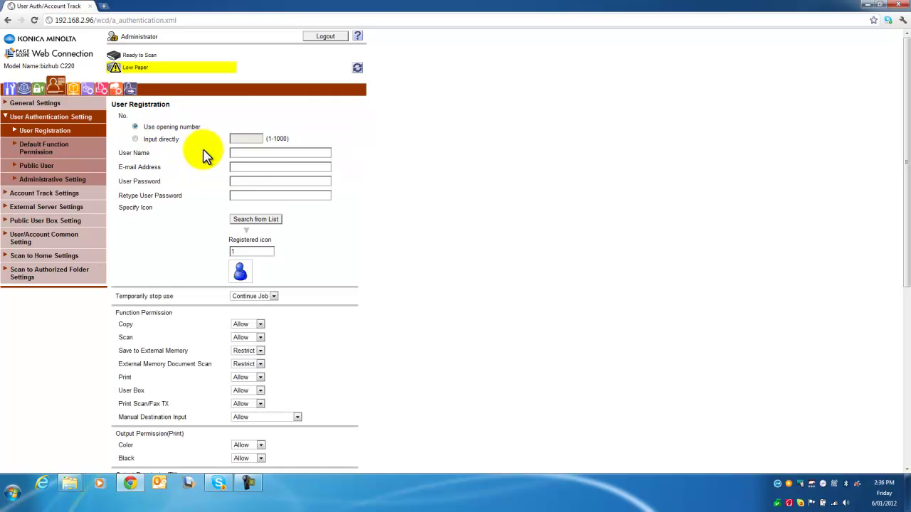
pyautogui.click(260, 152)
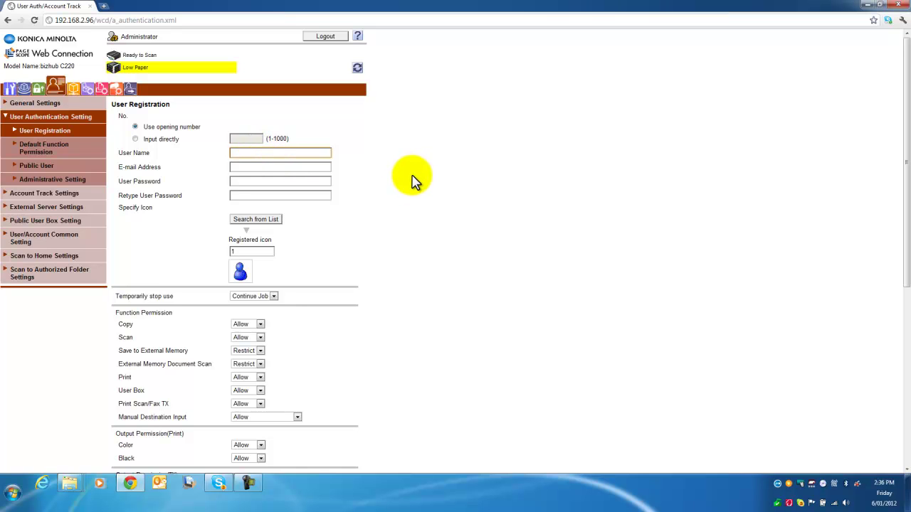
pyautogui.write('admin')
pyautogui.press('Tab')
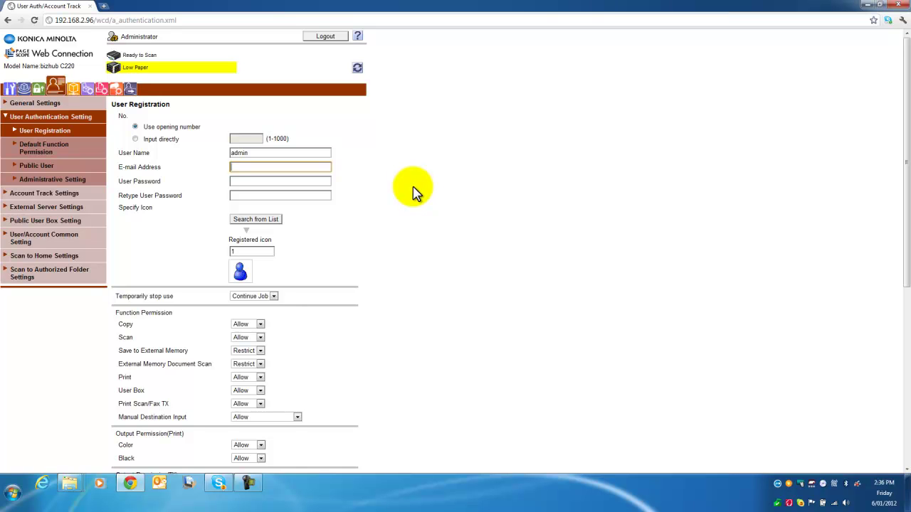
pyautogui.press('Tab')
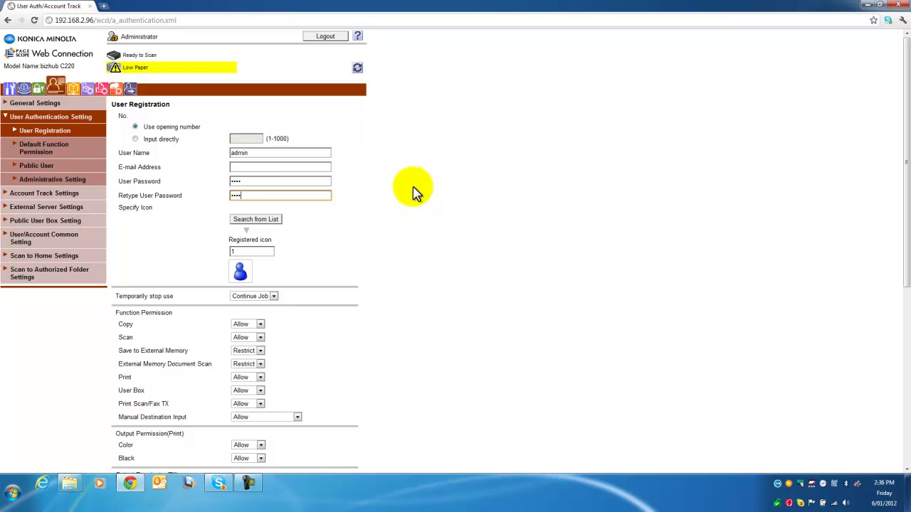
# - Review the form, keeping the default permissions, and submit the new user registration
pyautogui.scroll(-1, 372, 206)
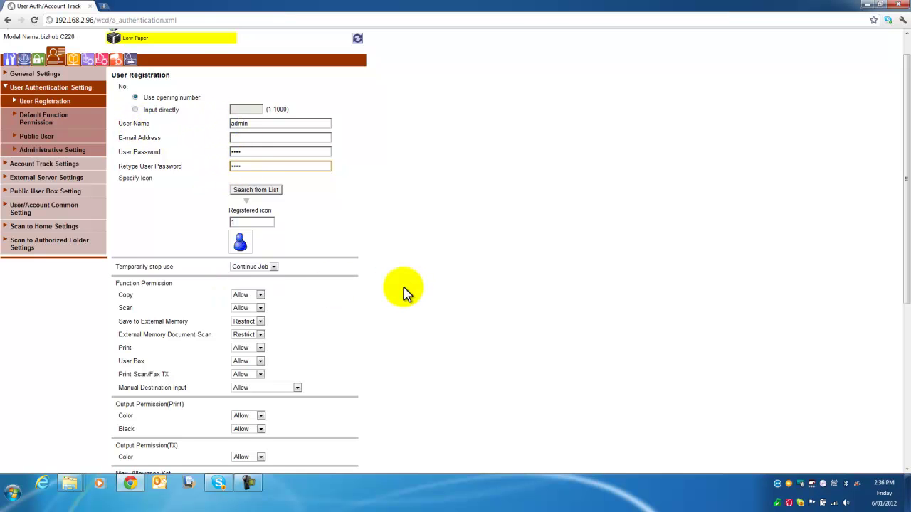
pyautogui.scroll(-2, 403, 291)
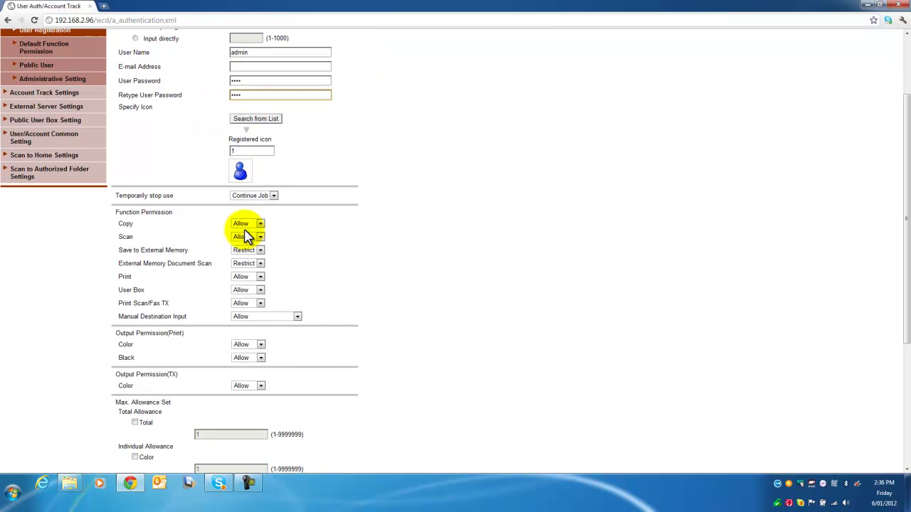
pyautogui.scroll(-1, 244, 237)
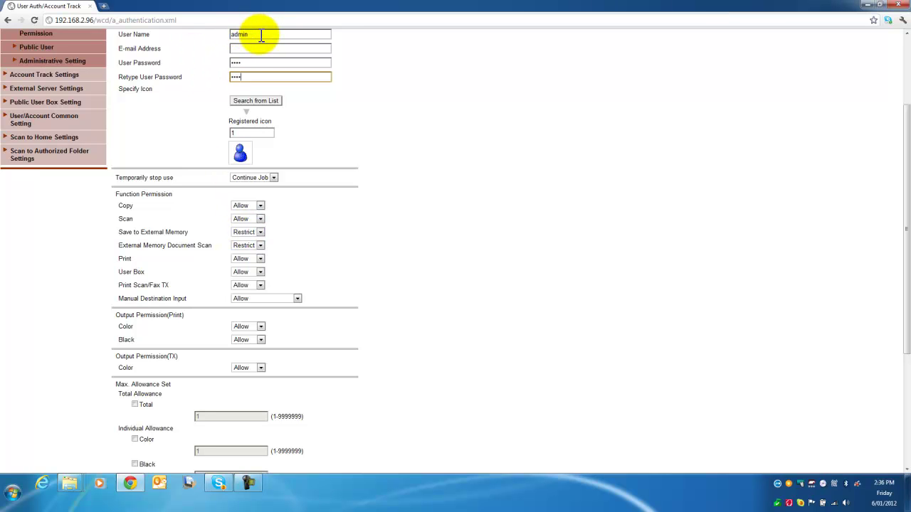
pyautogui.moveTo(258, 35); pyautogui.dragTo(204, 34)
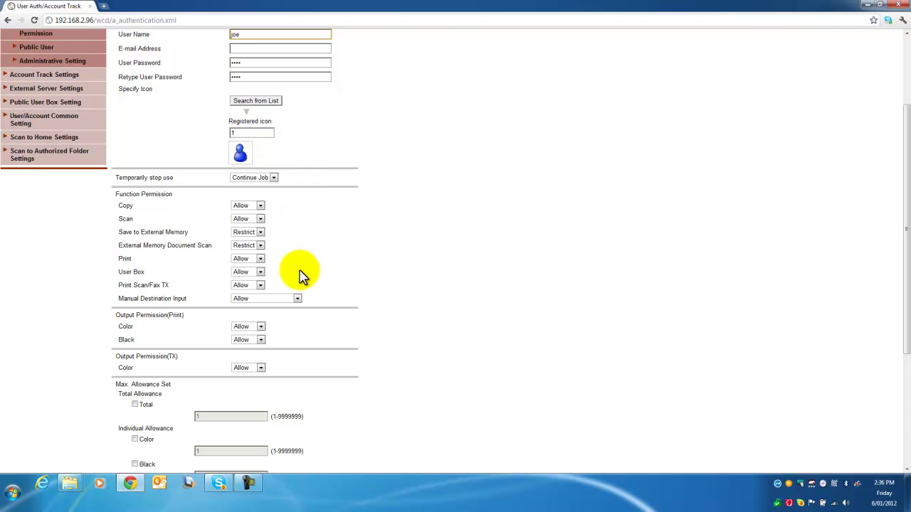
pyautogui.scroll(-3, 299, 276)
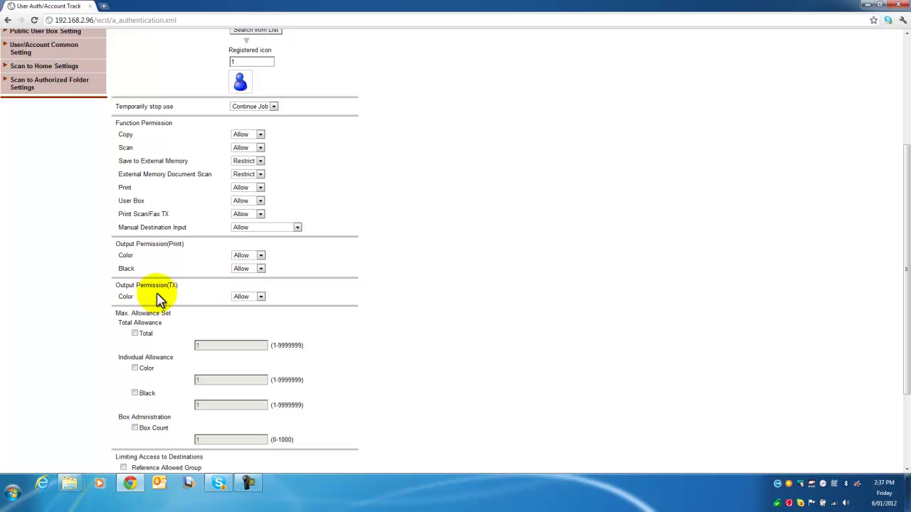
pyautogui.scroll(-3, 349, 299)
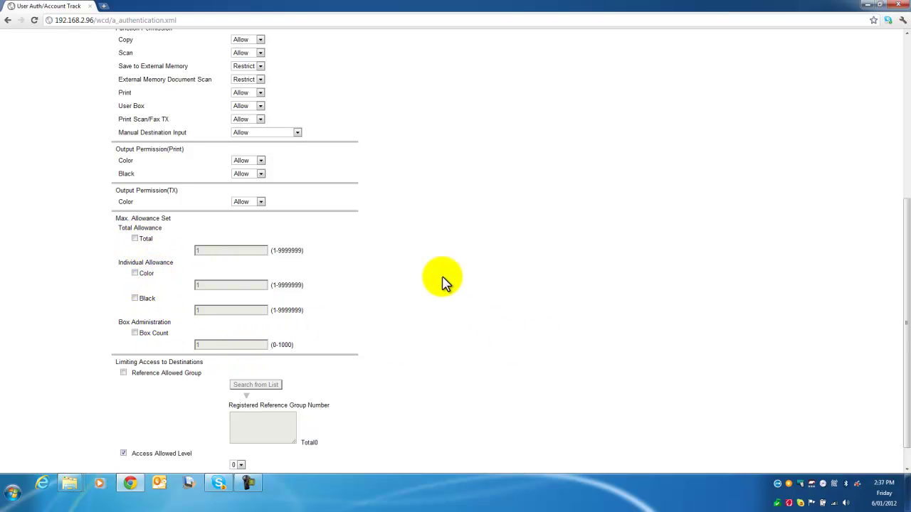
pyautogui.scroll(-1, 494, 259)
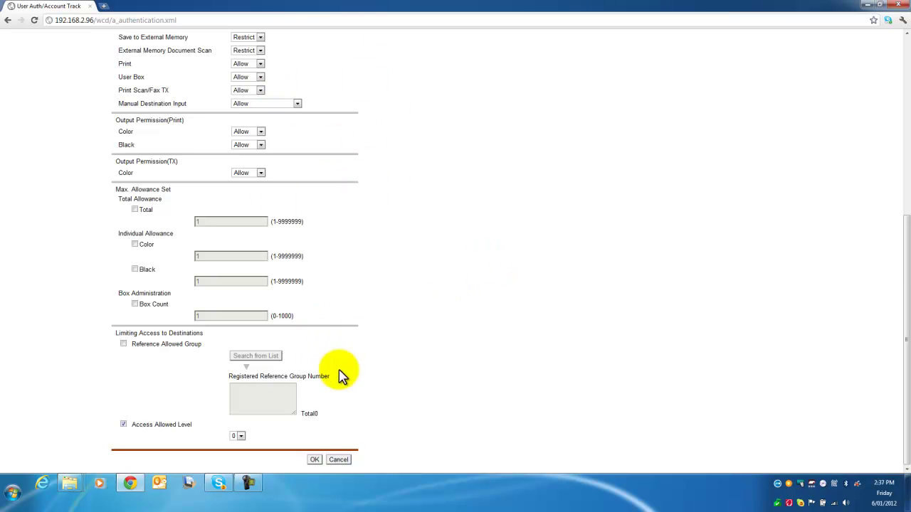
pyautogui.click(315, 460)
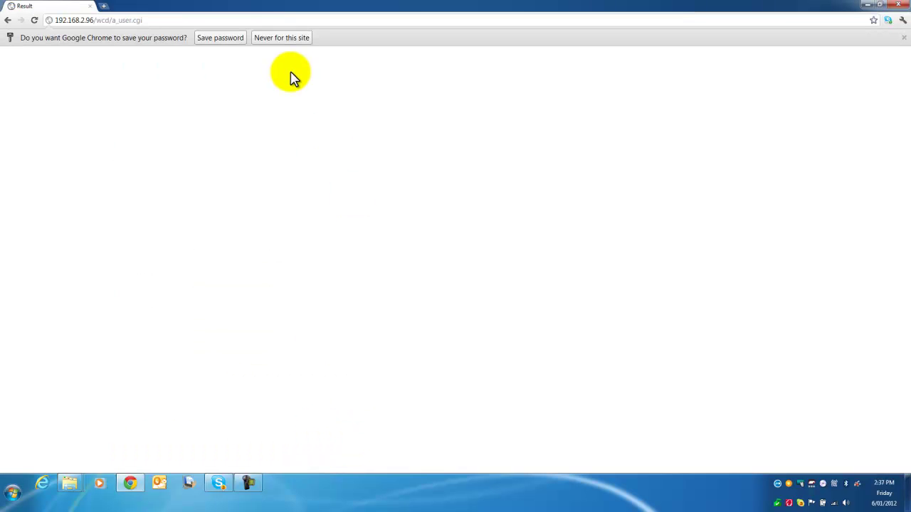
# - Dismiss the save-password bar and set Public User colour print output to Restrict
pyautogui.click(221, 39)
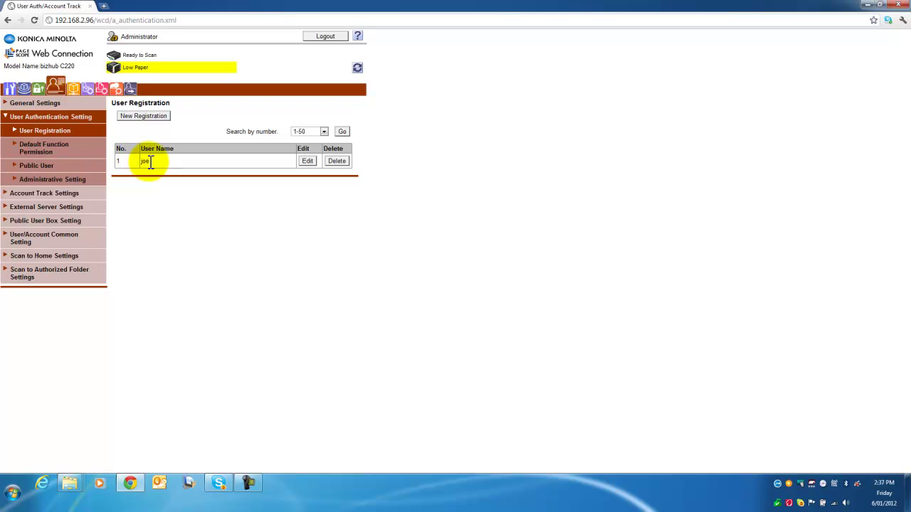
pyautogui.click(34, 165)
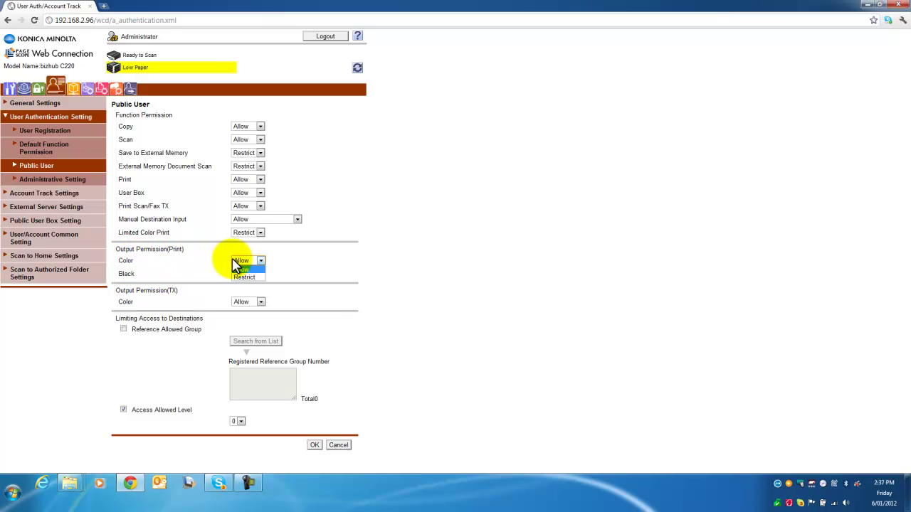
pyautogui.click(244, 277)
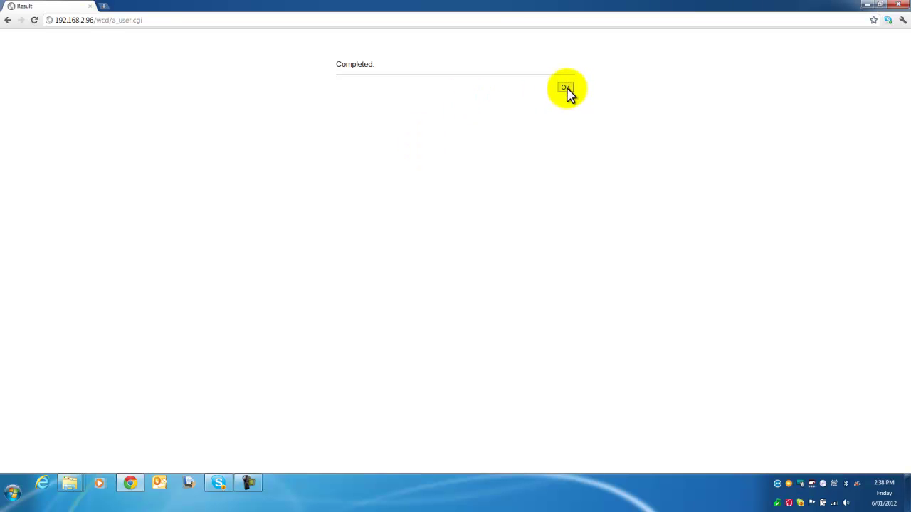
# - Return from the Completed page and choose Logout to bring up the log-out confirmation
pyautogui.click(568, 89)
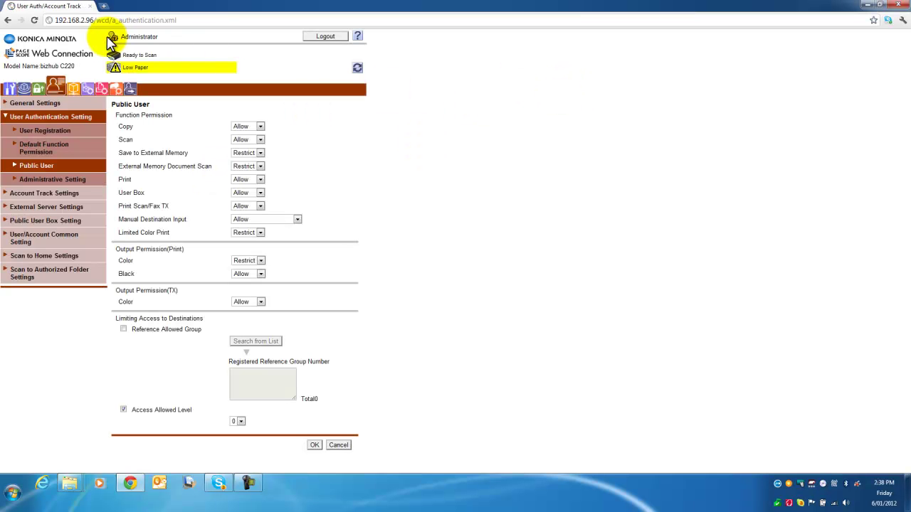
pyautogui.click(324, 39)
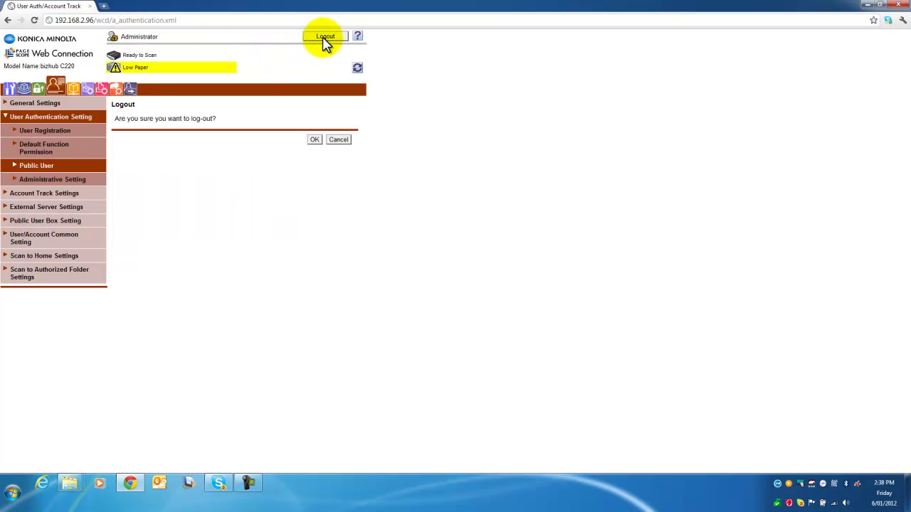